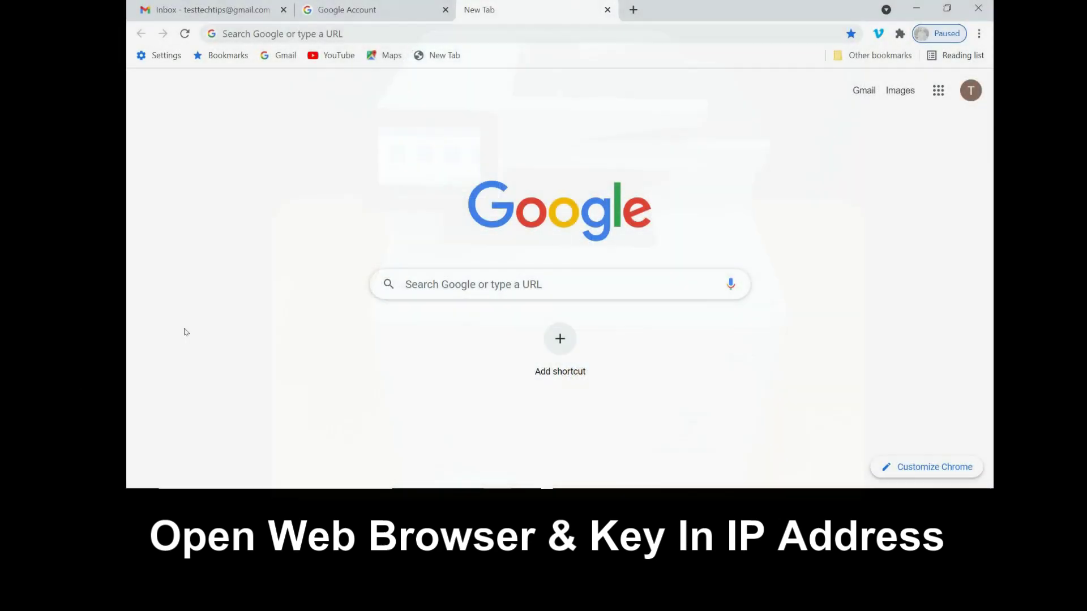
Load the printer's Embedded Web Server at 192.168.43.185 and open its Scan to Email tile.
{"action": "left_click", "coordinate": [298, 35]}
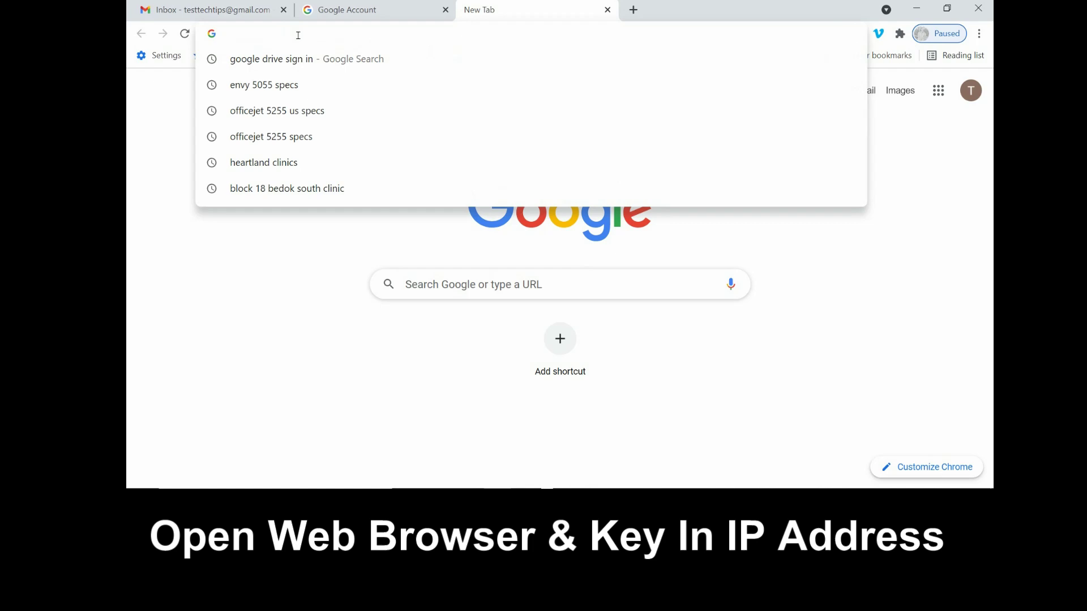
{"action": "type", "text": "192.168.43"}
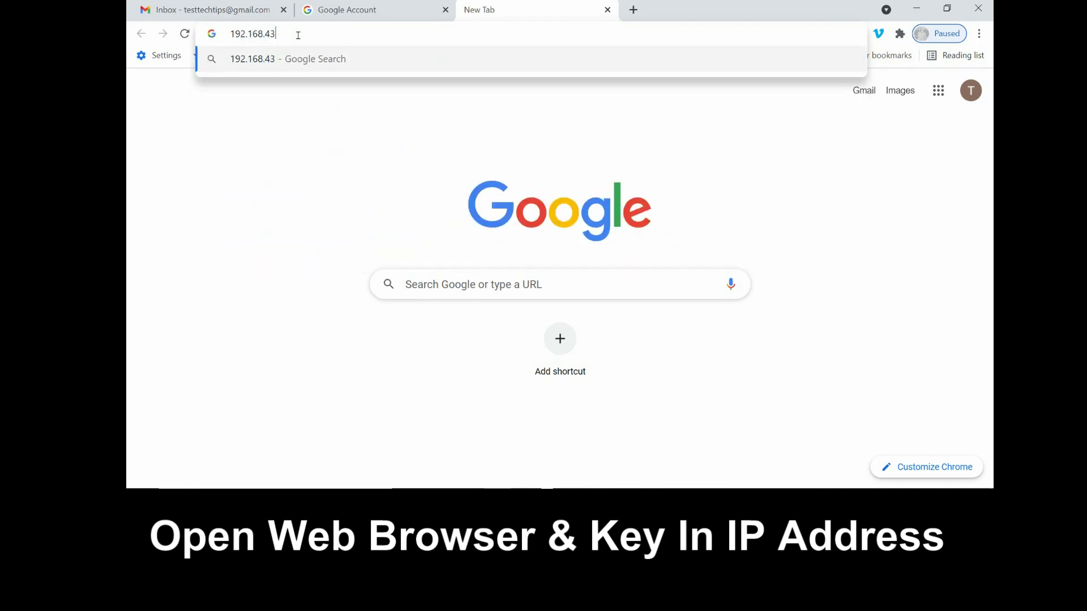
{"action": "type", "text": ".185"}
{"action": "key", "text": "Return"}
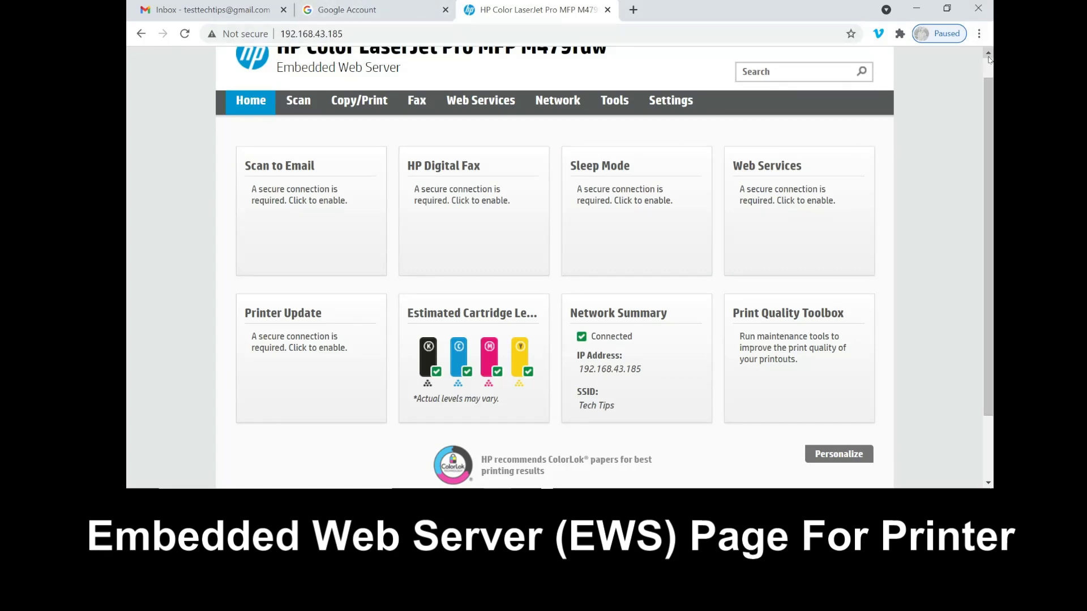
{"action": "scroll", "coordinate": [989, 59], "scroll_direction": "up", "scroll_amount": 1}
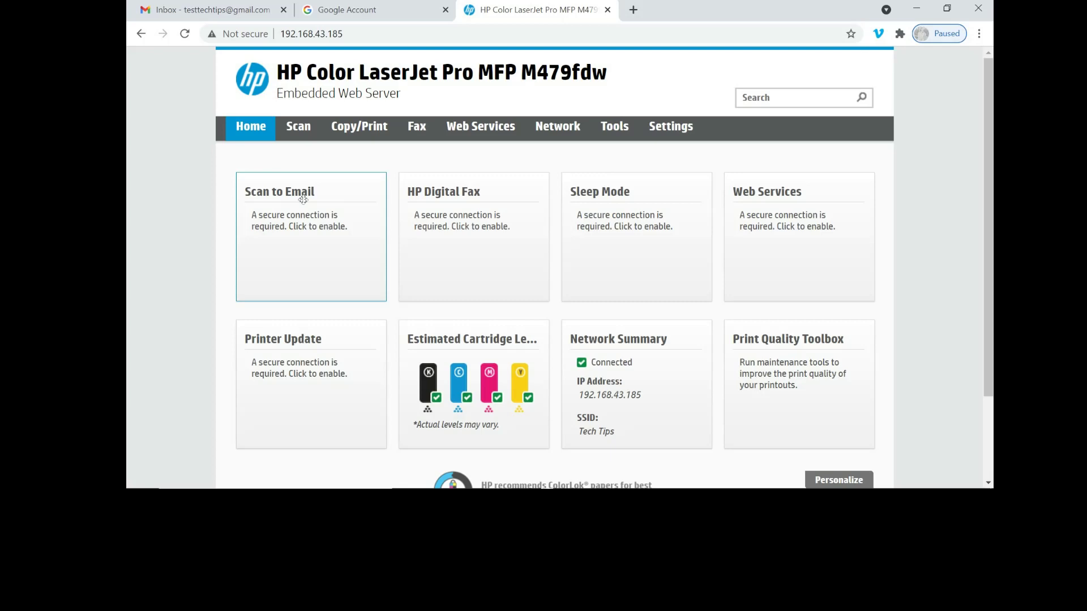
{"action": "left_click", "coordinate": [292, 242]}
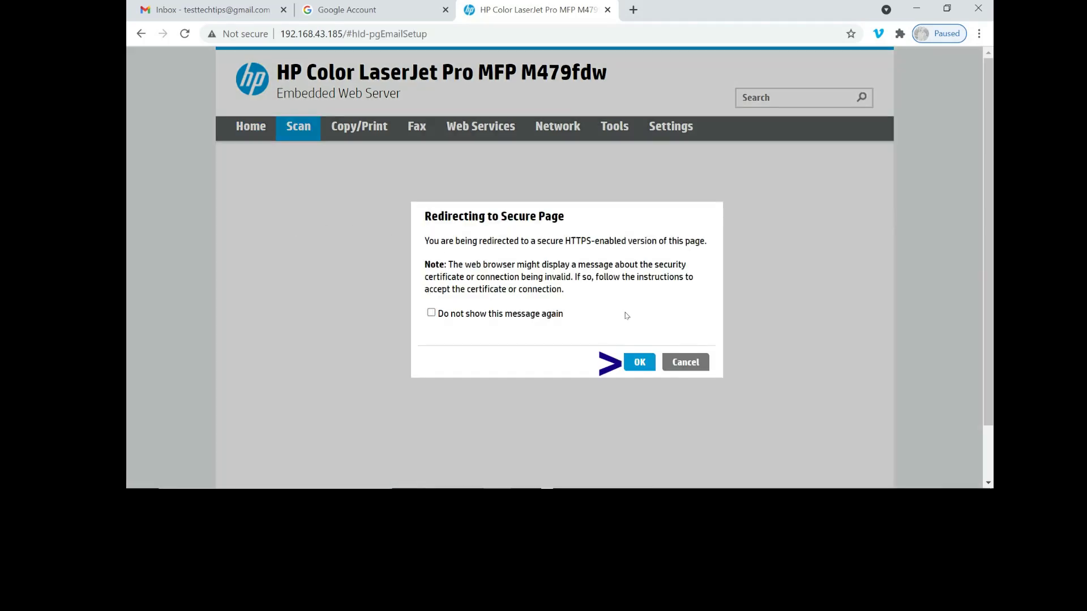
Accept the secure-page redirect and proceed past the certificate warning to 192.168.43.185.
{"action": "left_click", "coordinate": [640, 363]}
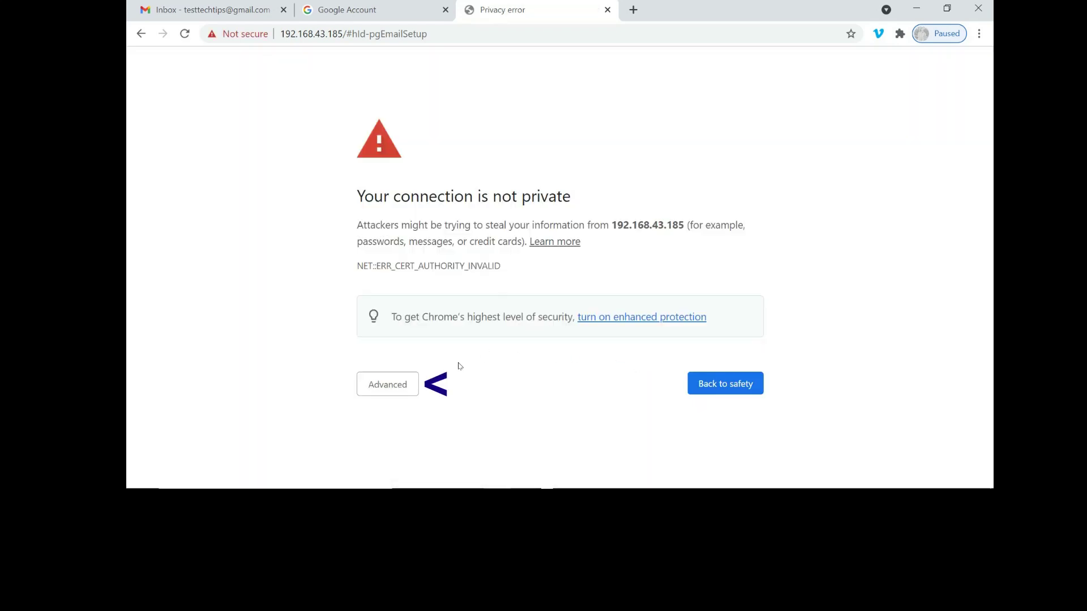
{"action": "left_click", "coordinate": [409, 384]}
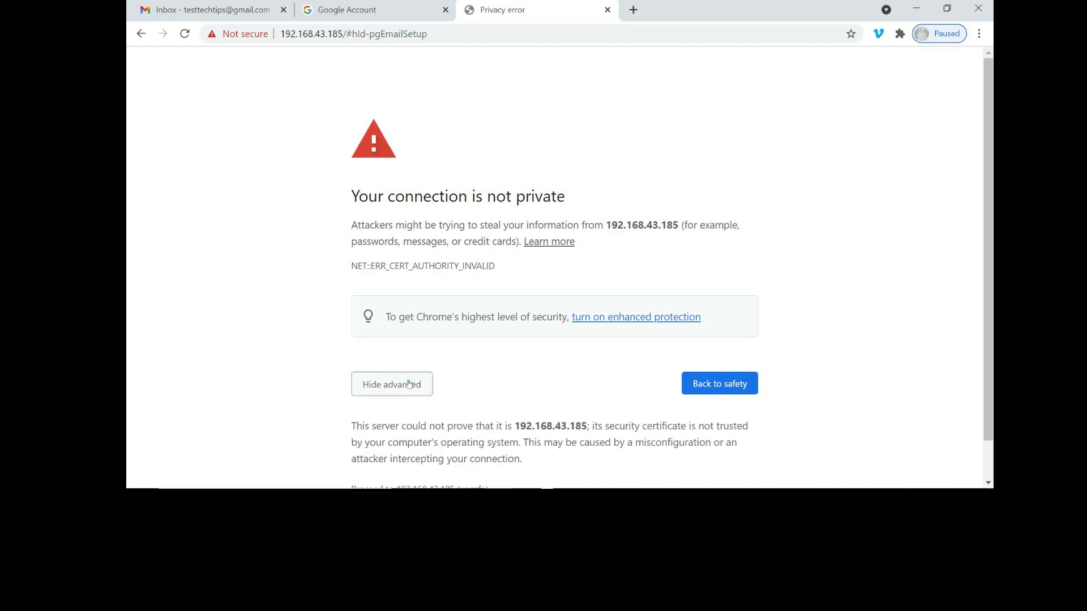
{"action": "left_click", "coordinate": [989, 453]}
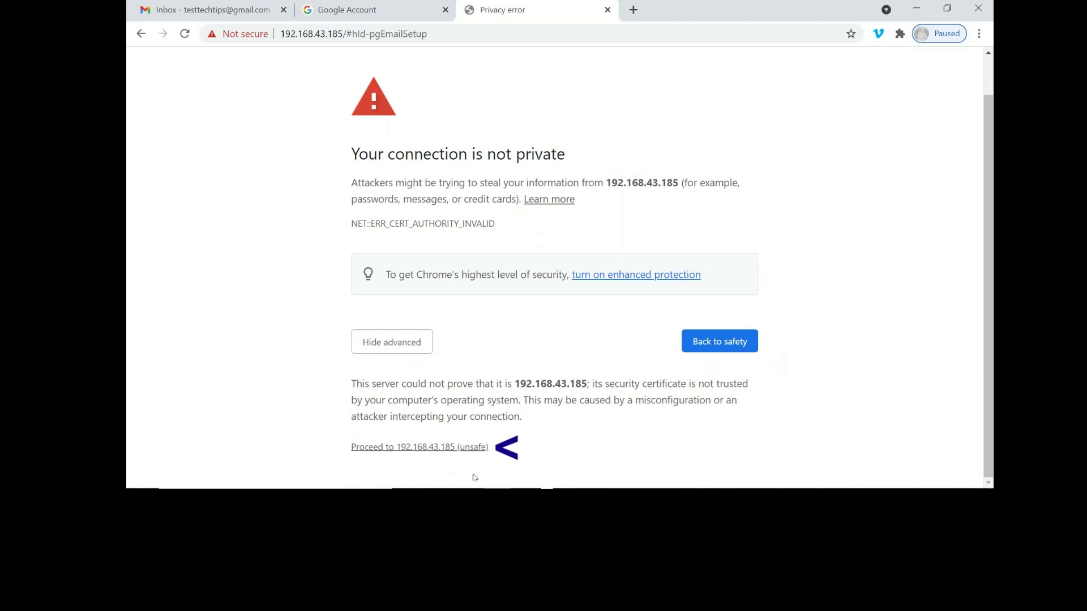
{"action": "left_click", "coordinate": [465, 448]}
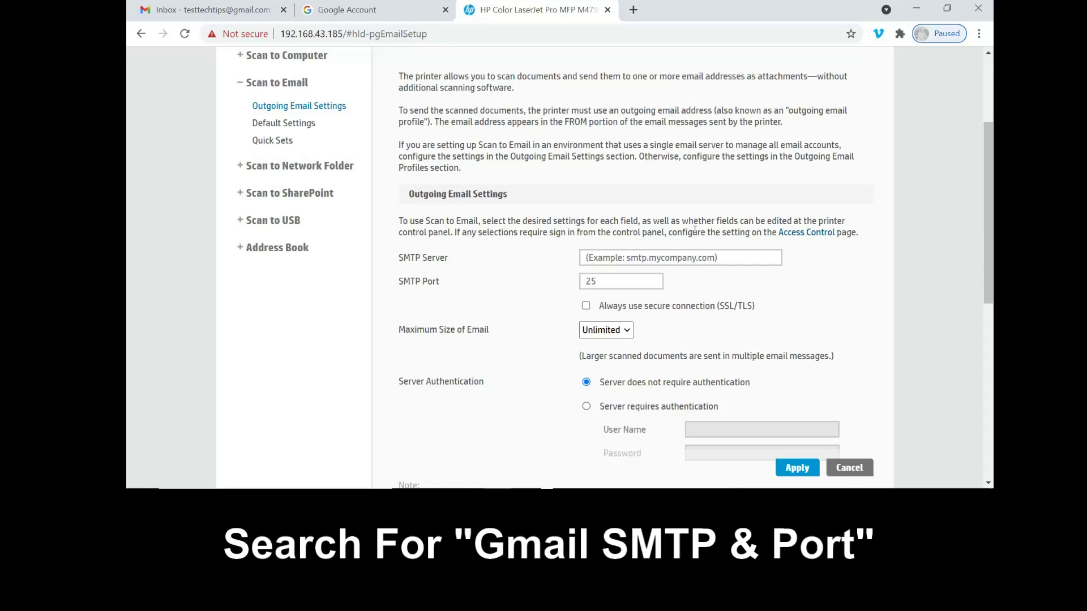
{"action": "left_click", "coordinate": [631, 9]}
{"action": "left_click", "coordinate": [454, 287]}
{"action": "type", "text": "smtp "}
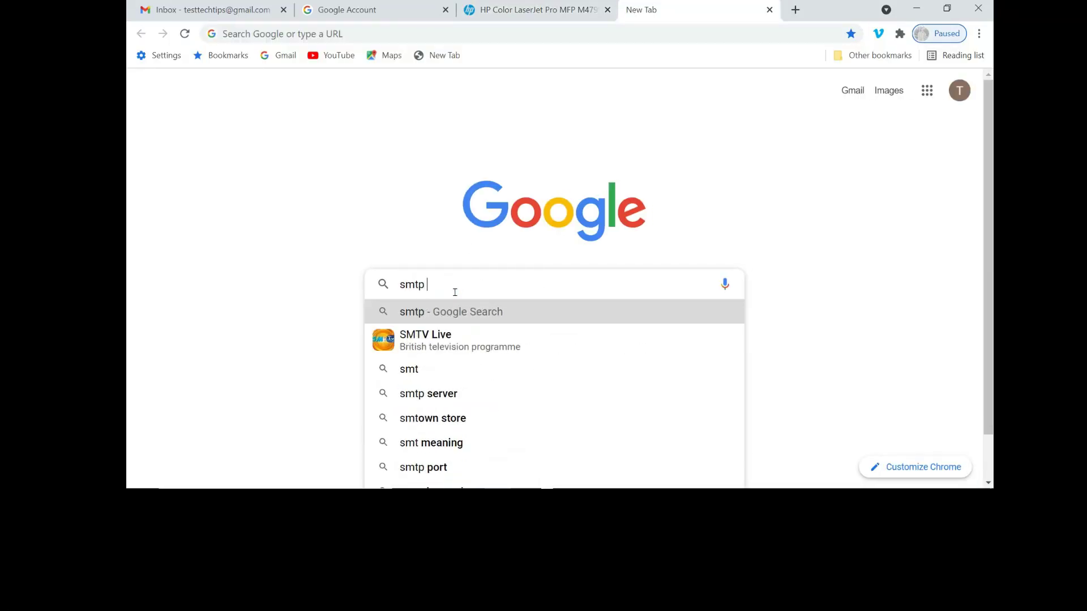
{"action": "type", "text": "for gmail"}
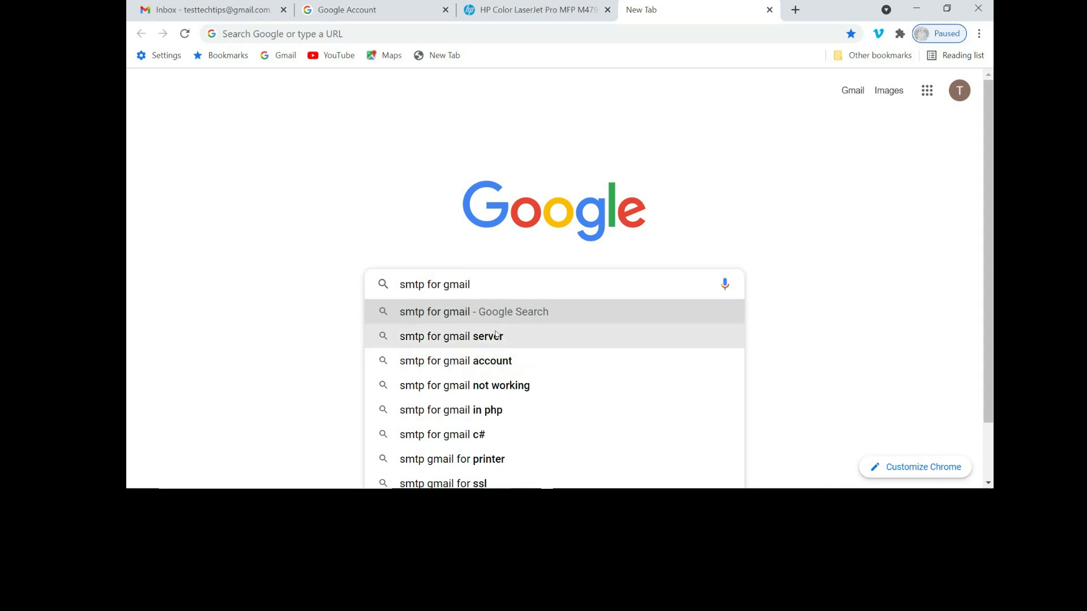
{"action": "key", "text": "Return"}
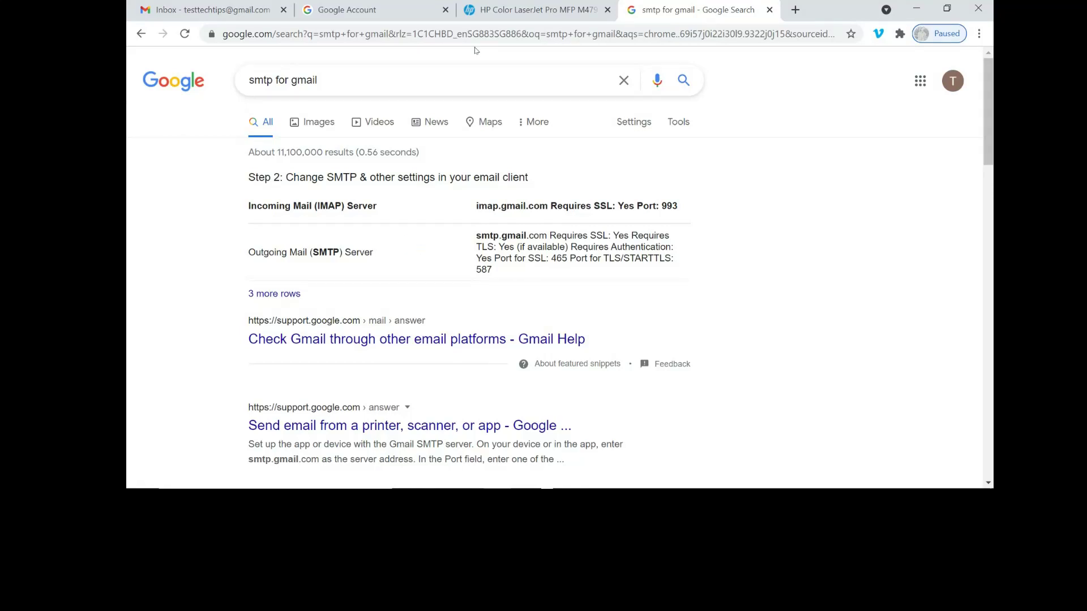
Enter smtp.gmail.com as the SMTP server and check Gmail's port details in the search results.
{"action": "left_click", "coordinate": [526, 9]}
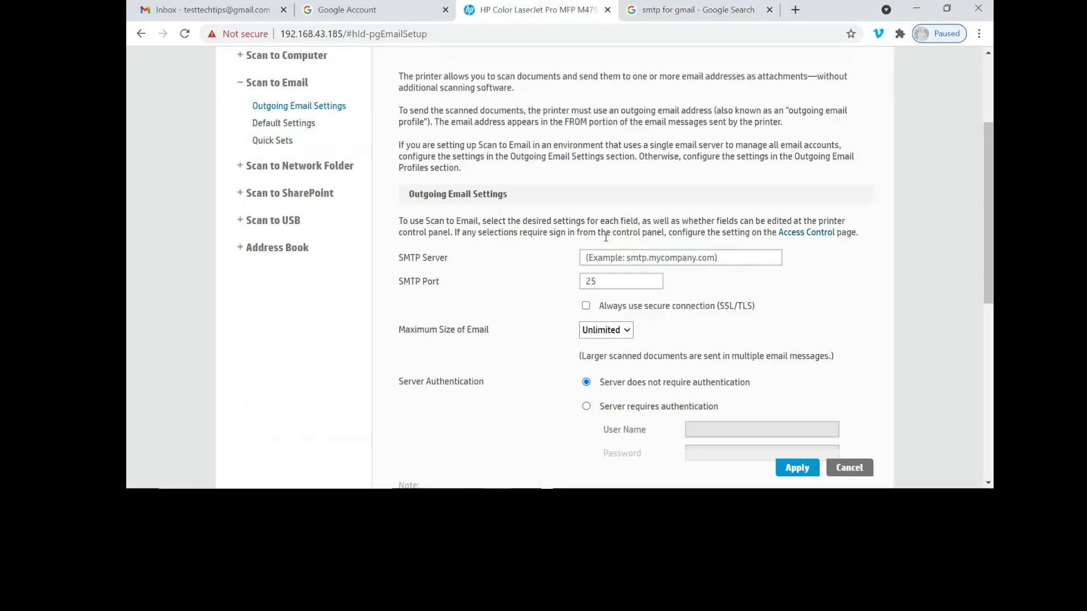
{"action": "left_click", "coordinate": [608, 258]}
{"action": "type", "text": "s"}
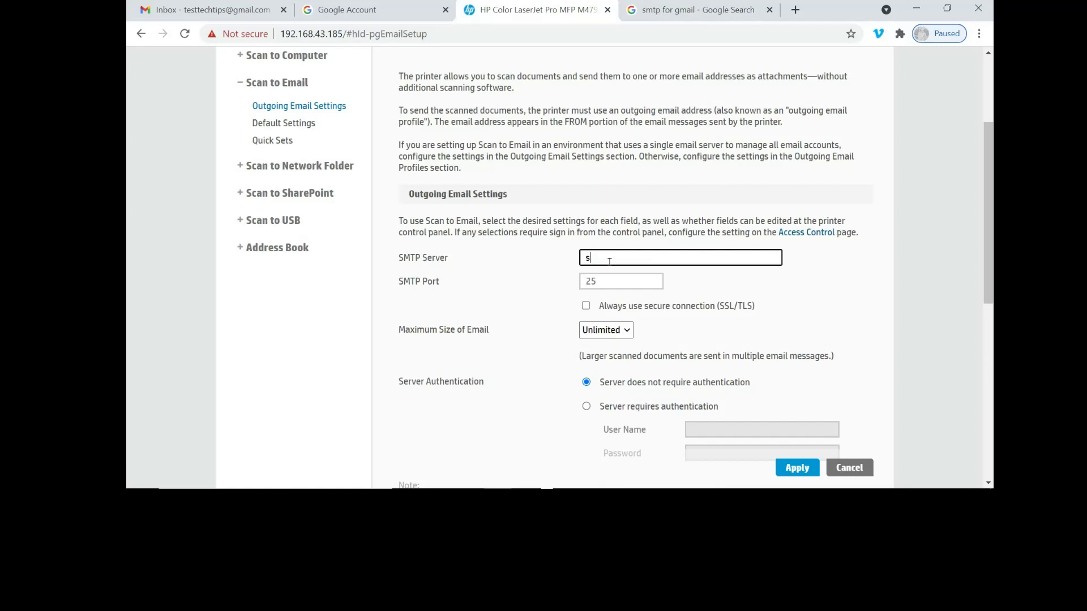
{"action": "type", "text": "mtp.gmail.com"}
{"action": "left_click", "coordinate": [716, 10]}
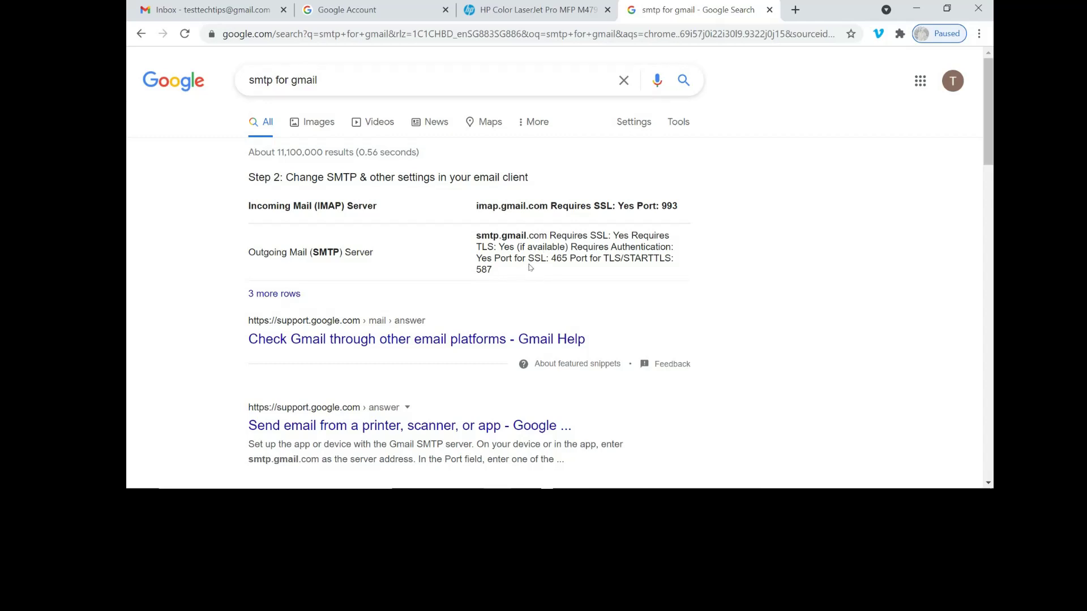
Change the SMTP port from 25 to 465 and enable Always use secure connection (SSL/TLS).
{"action": "left_click", "coordinate": [548, 10]}
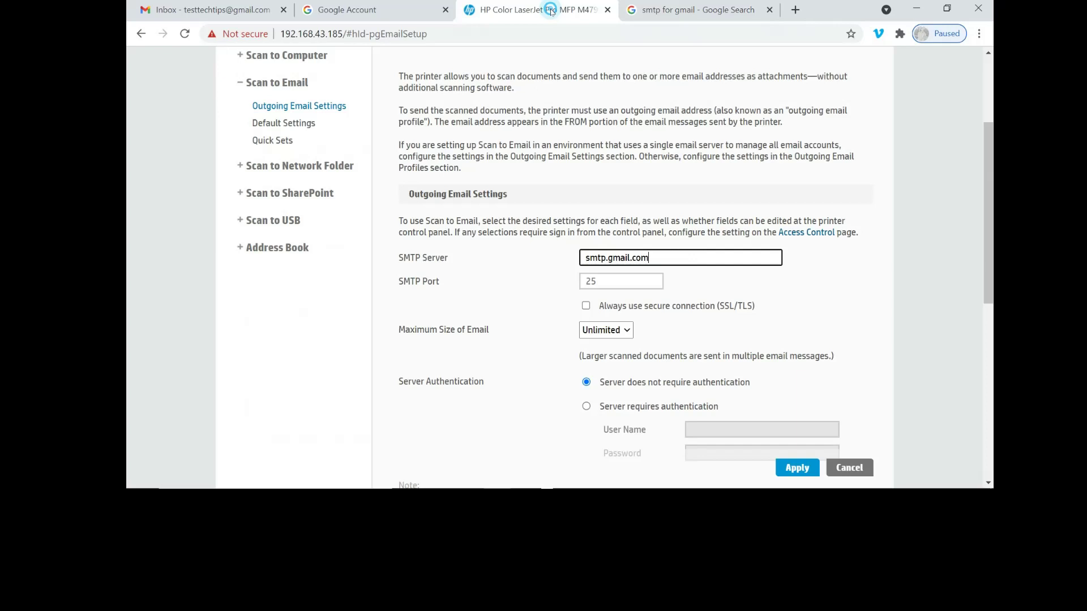
{"action": "left_click", "coordinate": [615, 283]}
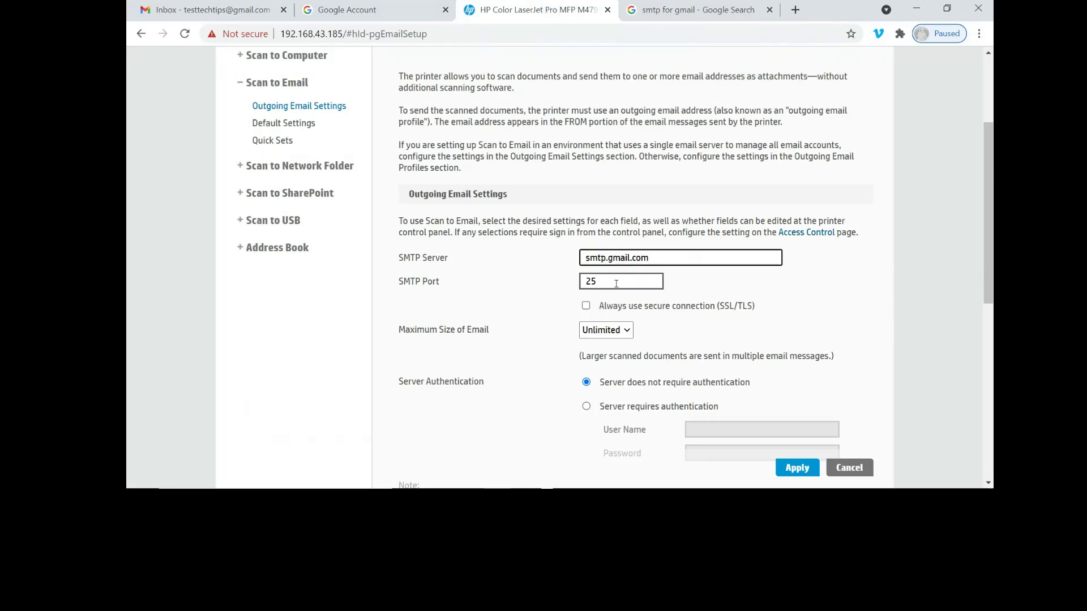
{"action": "key", "text": "BackSpace"}
{"action": "key", "text": "BackSpace"}
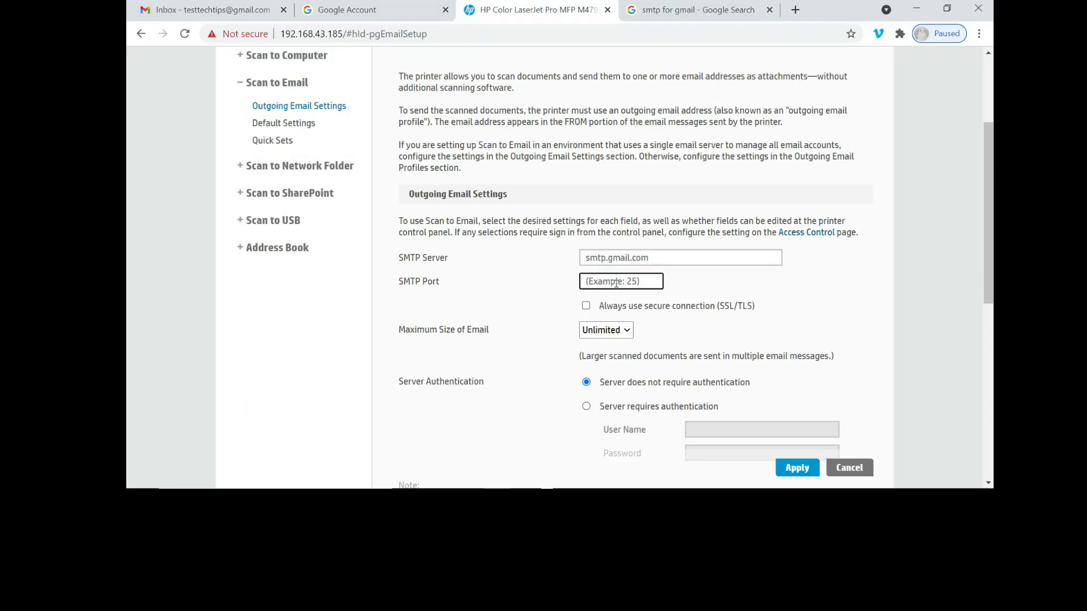
{"action": "type", "text": "465"}
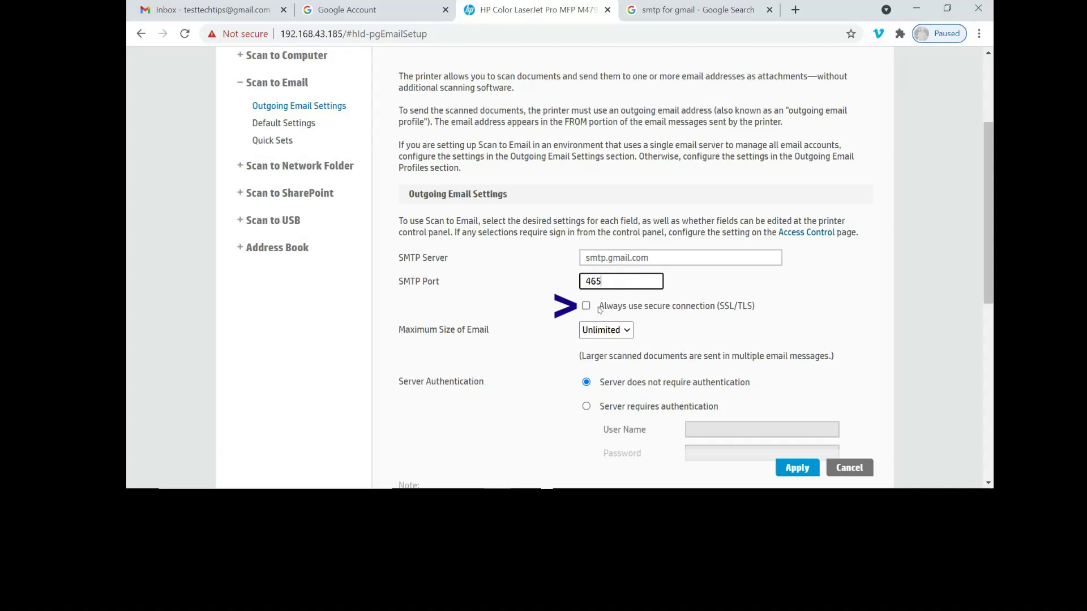
{"action": "left_click", "coordinate": [587, 307]}
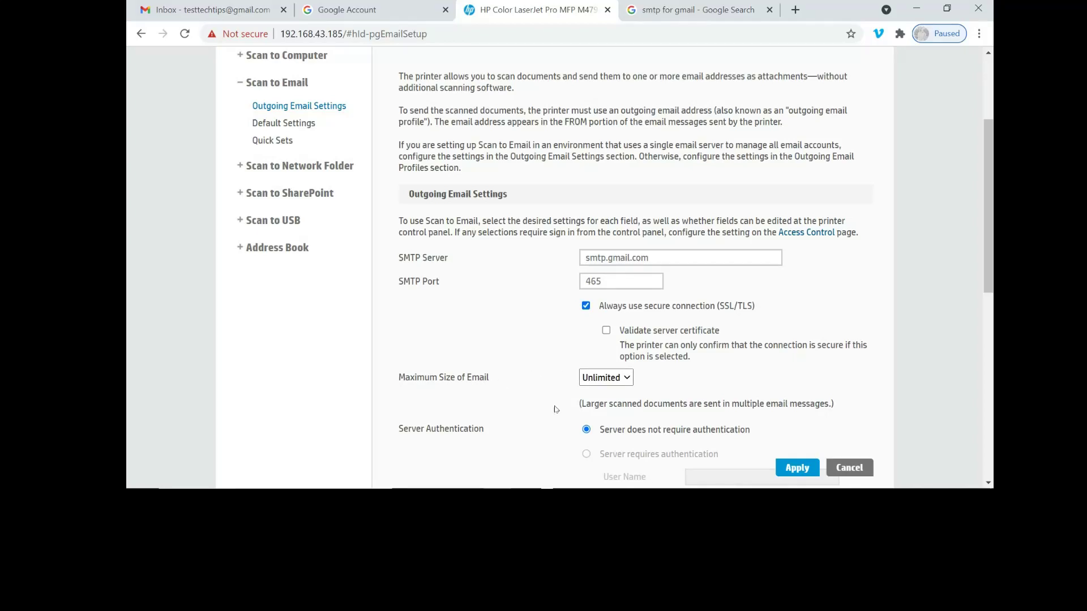
{"action": "scroll", "coordinate": [578, 415], "scroll_direction": "down", "scroll_amount": 4}
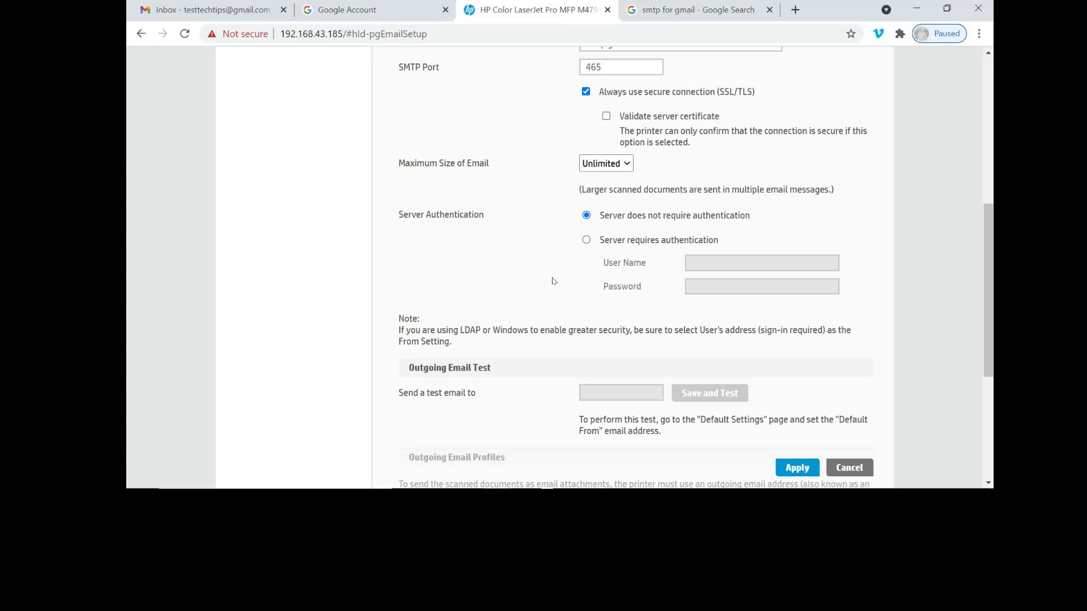
Switch on Allow less secure apps in Google Account security, then return to the printer tab.
{"action": "left_click", "coordinate": [365, 9]}
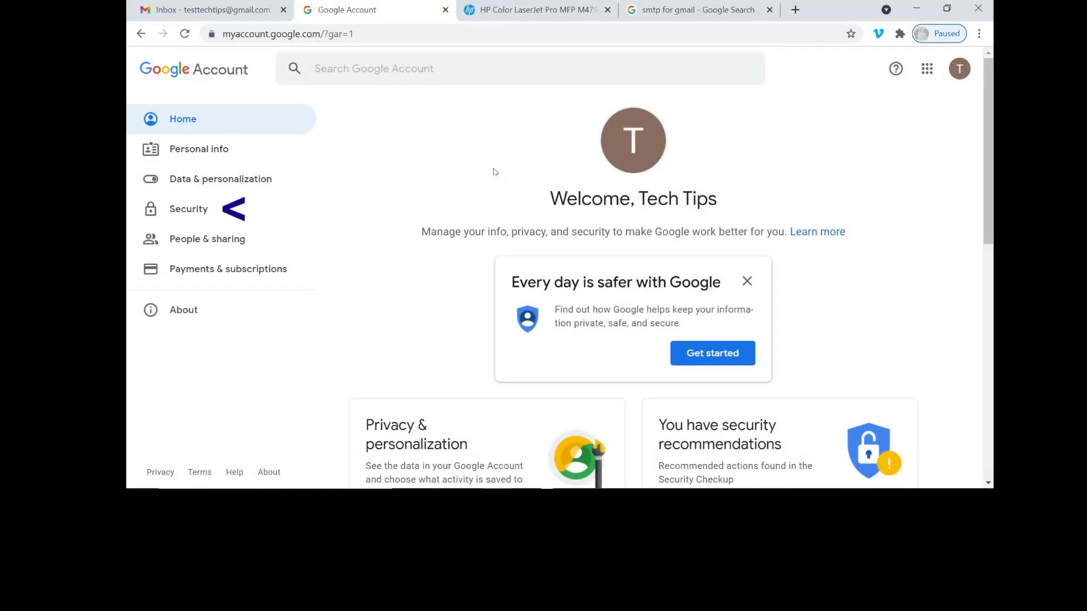
{"action": "left_click", "coordinate": [191, 211]}
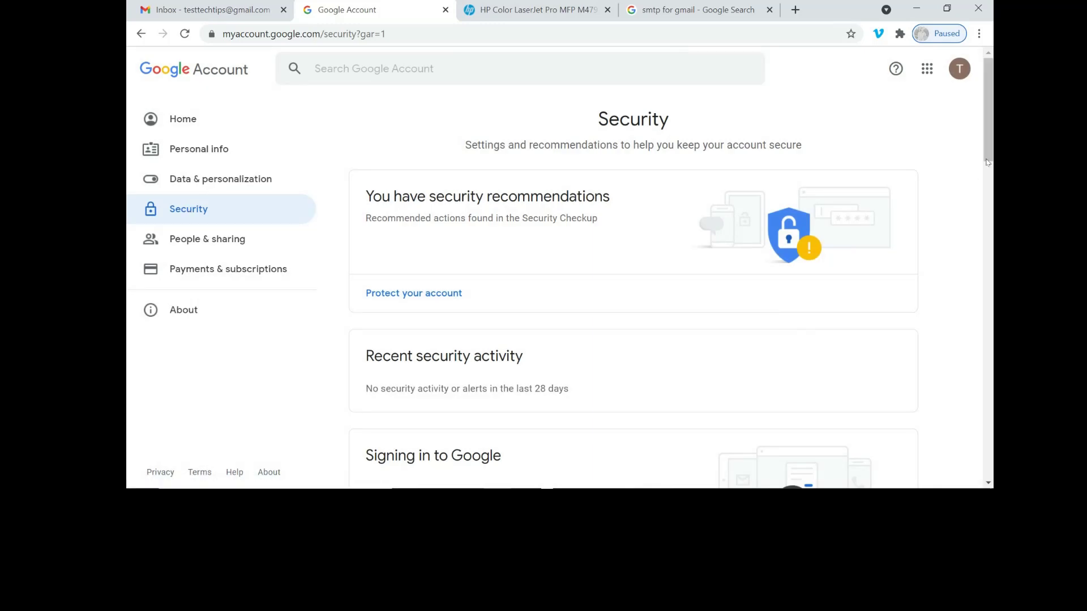
{"action": "left_click_drag", "start_coordinate": [988, 164], "coordinate": [988, 390]}
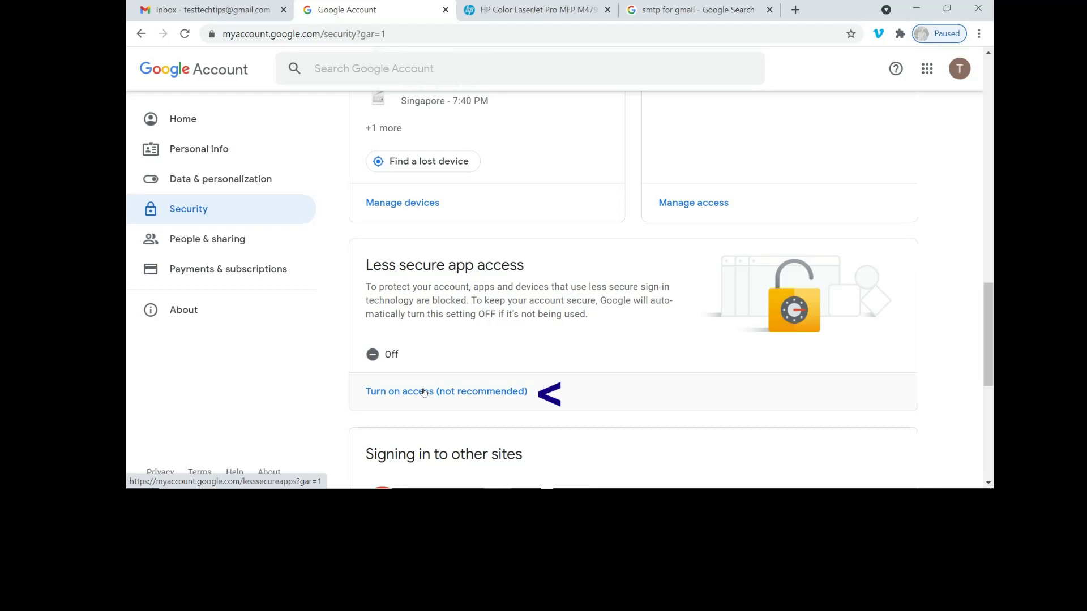
{"action": "left_click", "coordinate": [423, 392]}
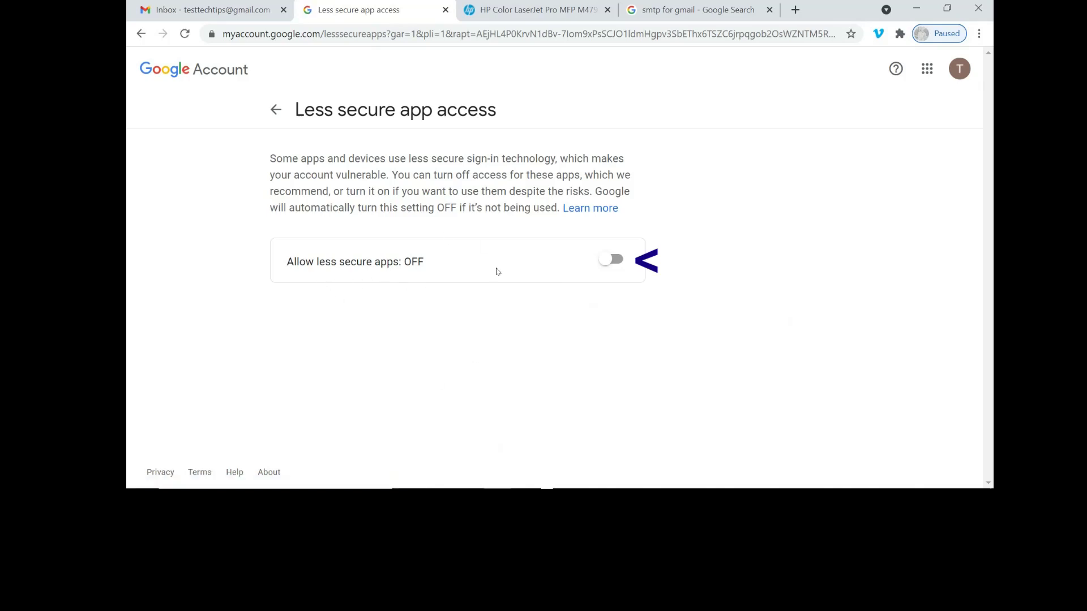
{"action": "left_click", "coordinate": [617, 259]}
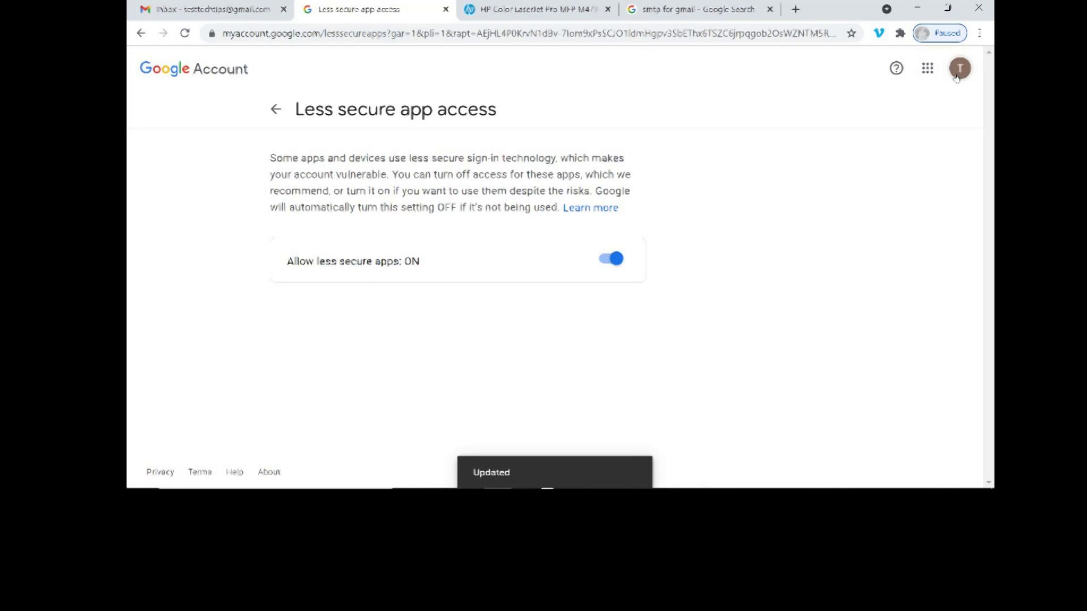
{"action": "left_click", "coordinate": [536, 10]}
{"action": "scroll", "coordinate": [962, 399], "scroll_direction": "down", "scroll_amount": 3}
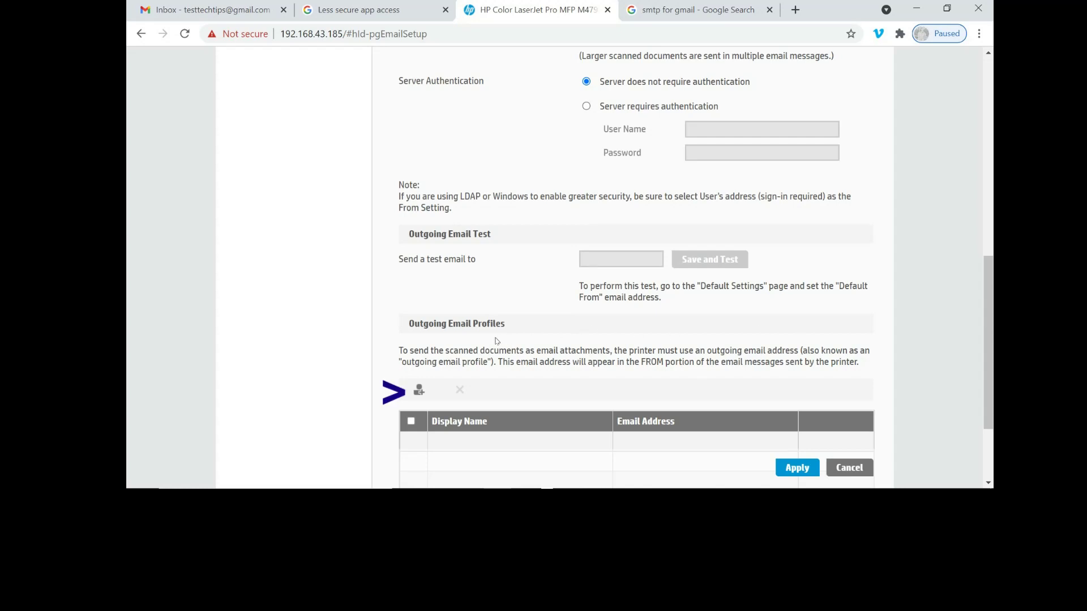
Add an outgoing email profile with the Gmail address and display name 'Tech Tips', then continue.
{"action": "left_click", "coordinate": [420, 394]}
{"action": "left_click", "coordinate": [602, 204]}
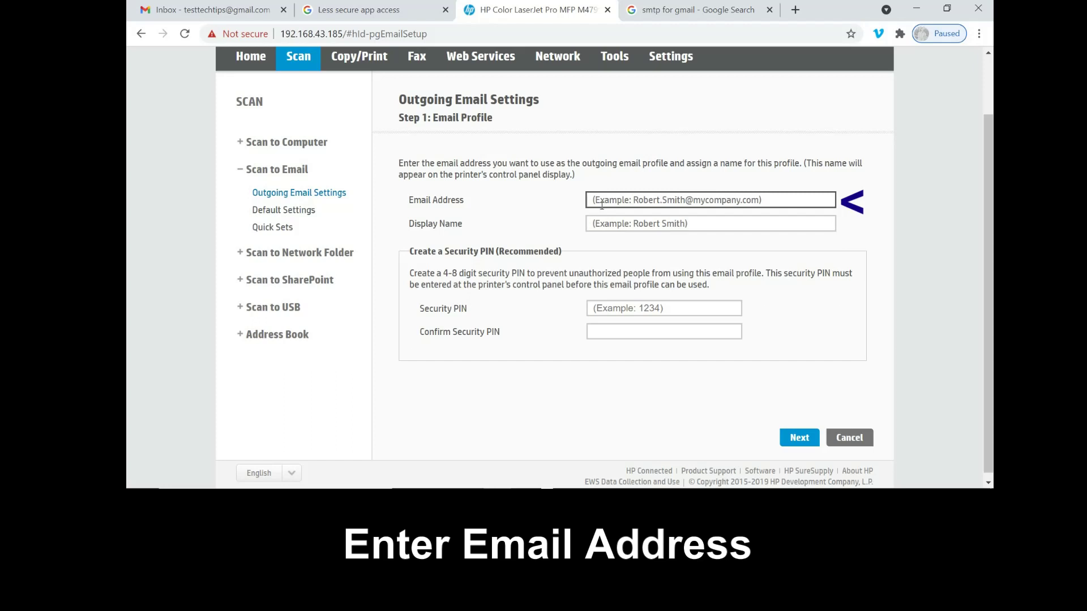
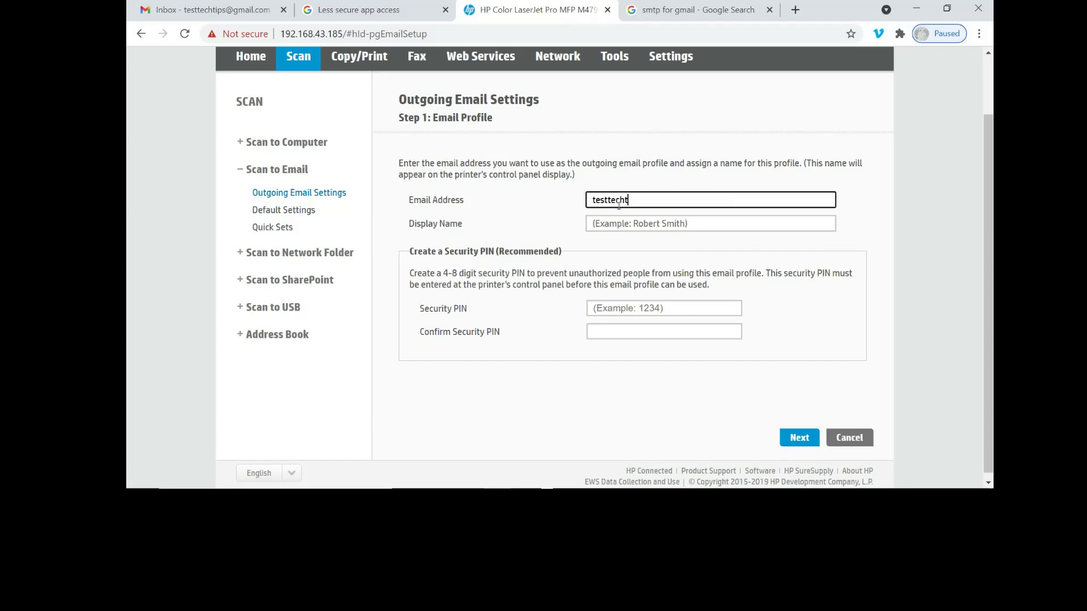
{"action": "left_click", "coordinate": [598, 224]}
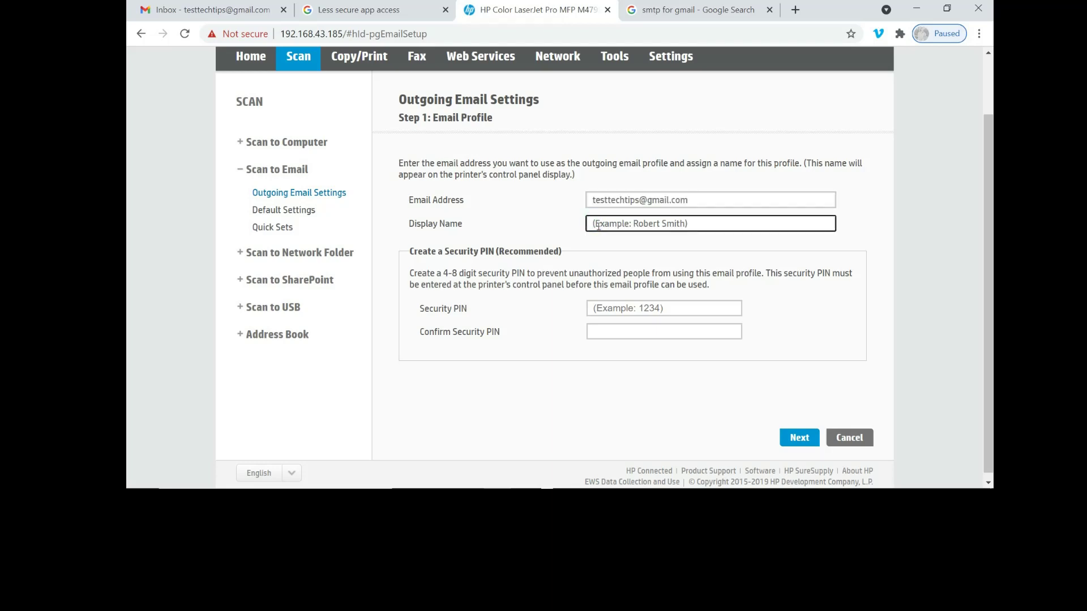
{"action": "type", "text": "Tech"}
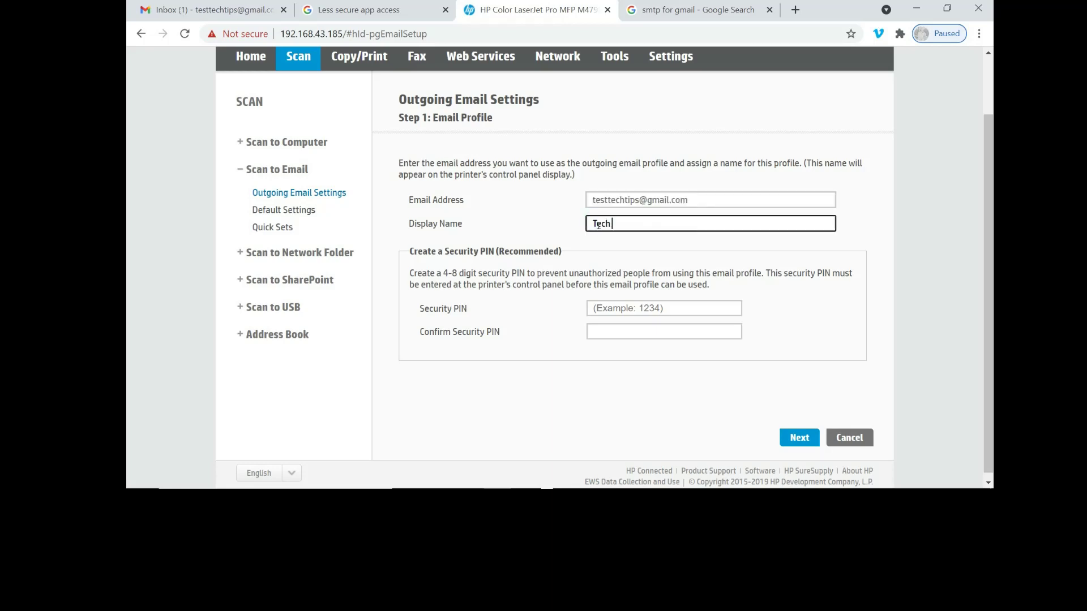
{"action": "type", "text": " Tips"}
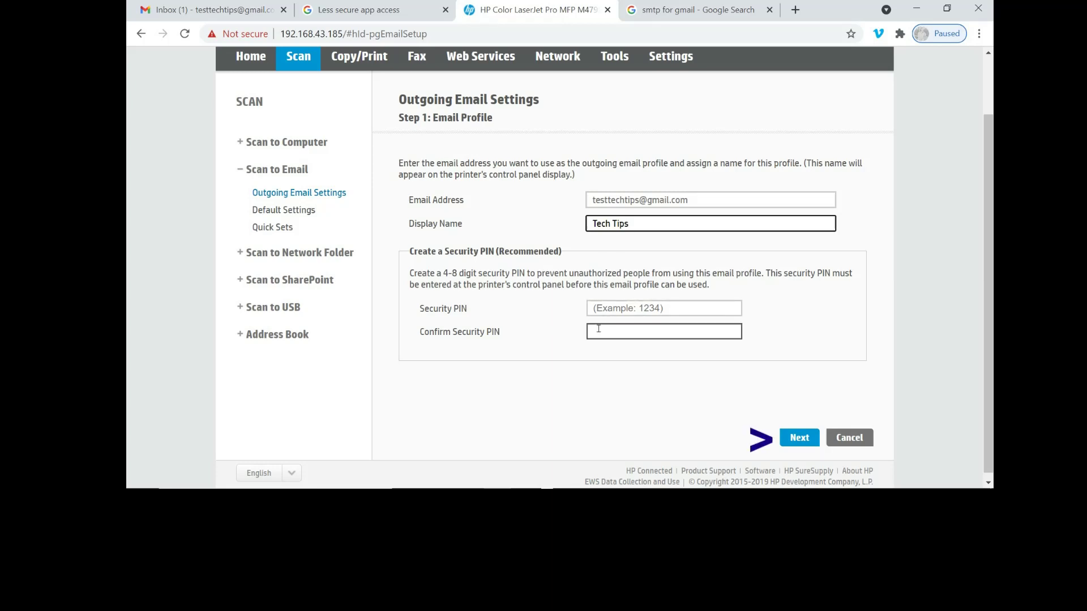
{"action": "left_click", "coordinate": [807, 438]}
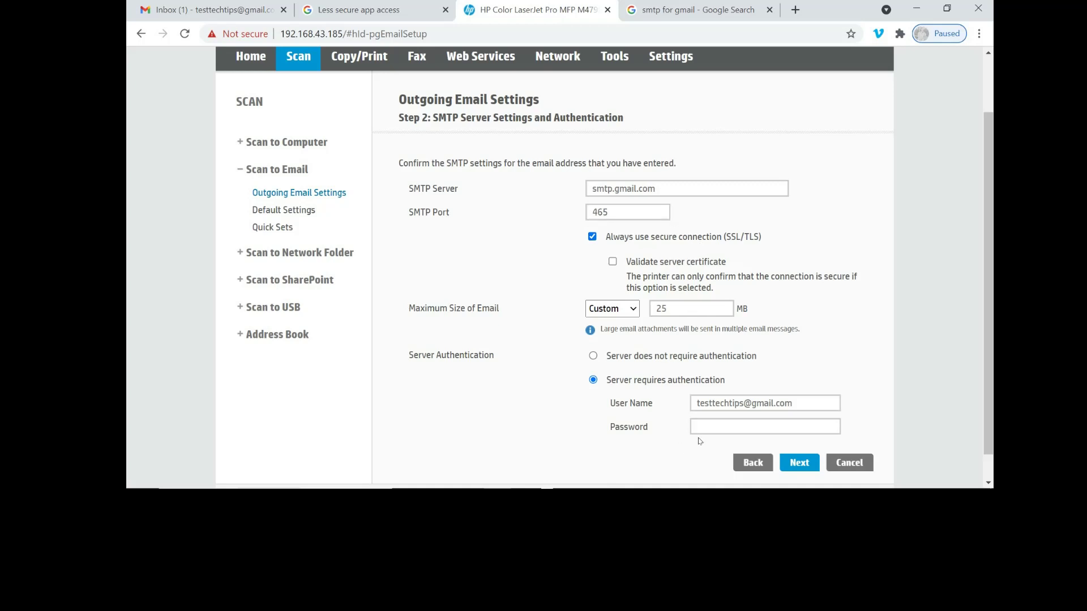
Paste the Gmail account password into the SMTP settings and advance to configuration.
{"action": "left_click", "coordinate": [714, 432]}
{"action": "key", "text": "ctrl+v"}
{"action": "scroll", "coordinate": [736, 430], "scroll_direction": "down", "scroll_amount": 1}
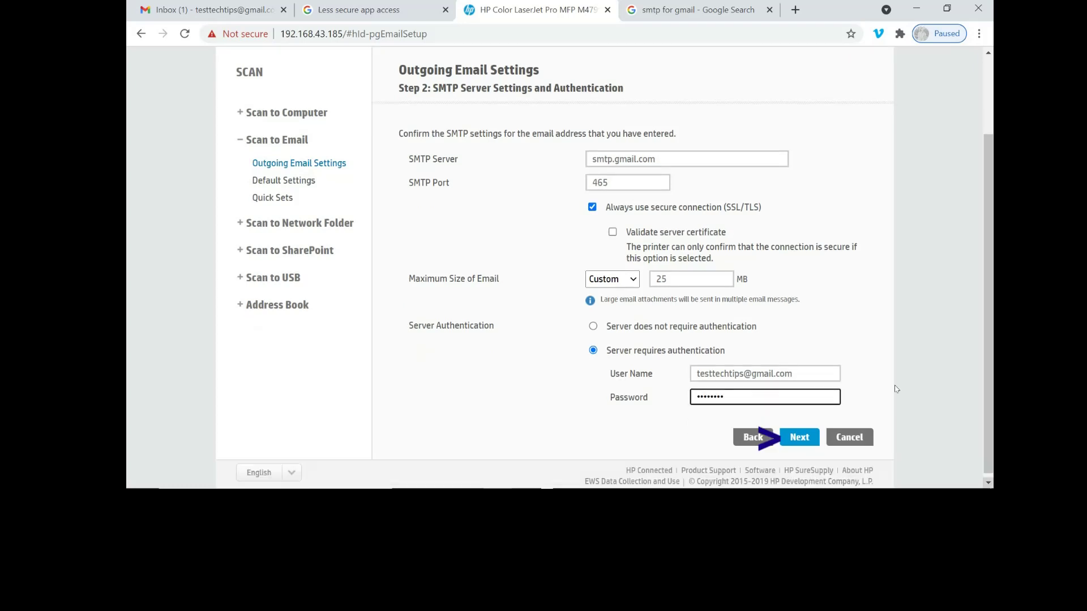
{"action": "left_click", "coordinate": [802, 437]}
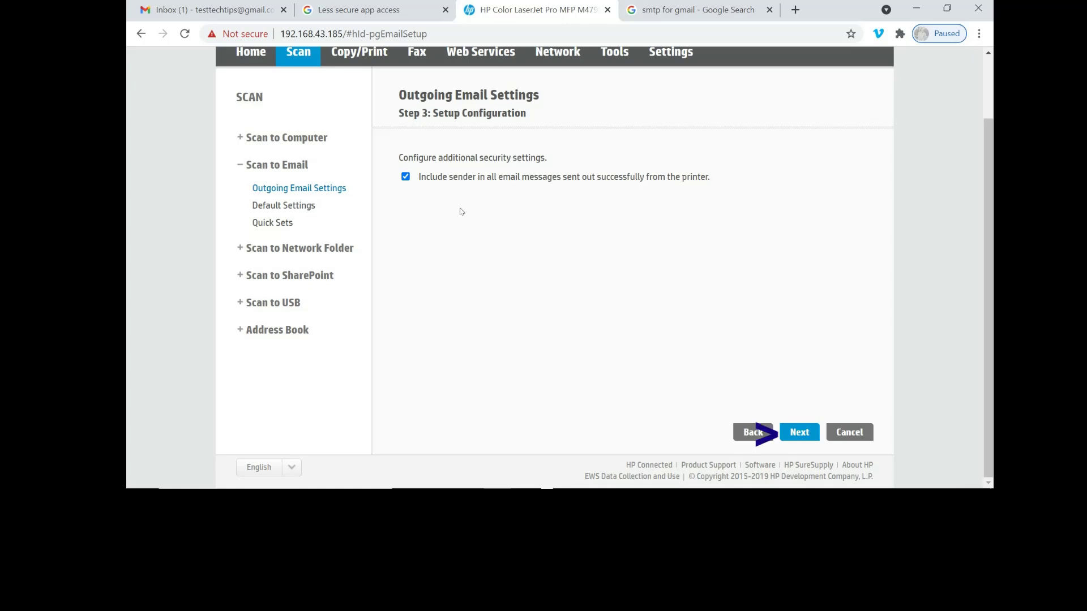
Save and test the Scan to Email settings, then finish the wizard after success.
{"action": "left_click", "coordinate": [808, 433]}
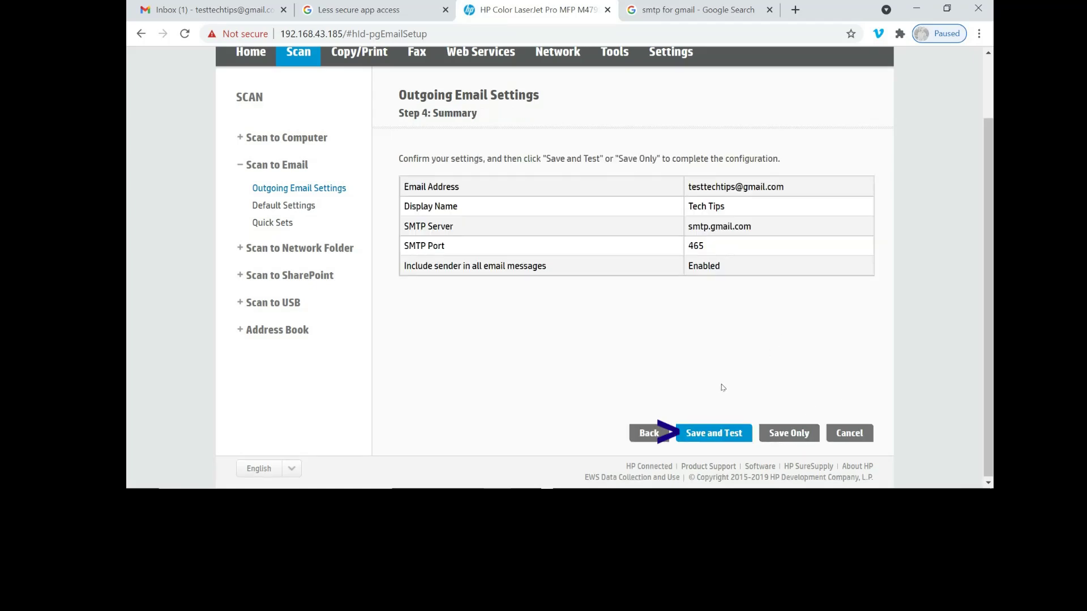
{"action": "left_click", "coordinate": [716, 439]}
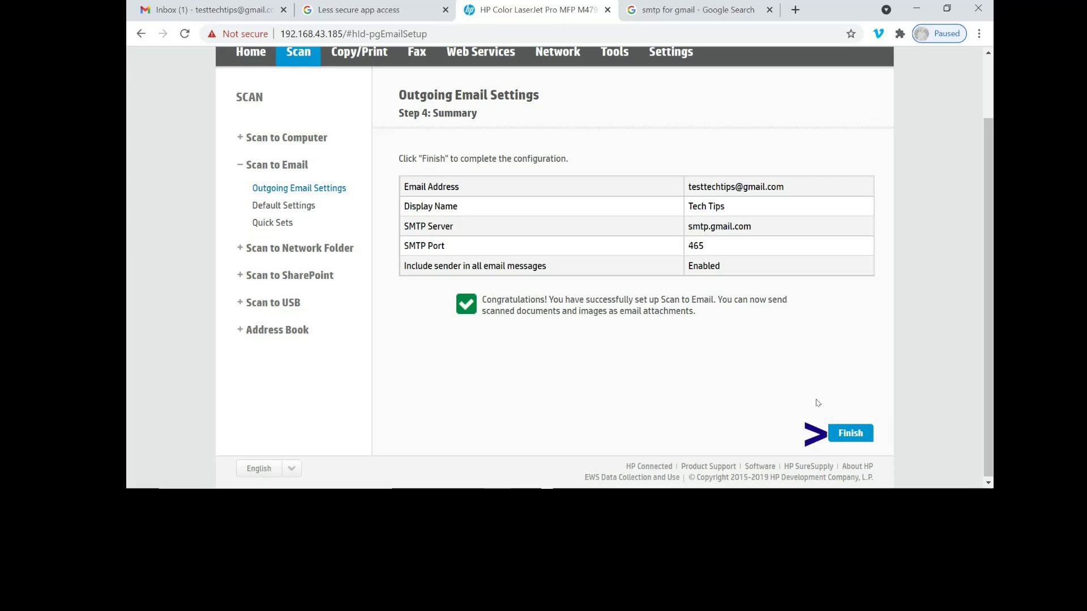
{"action": "left_click", "coordinate": [851, 434]}
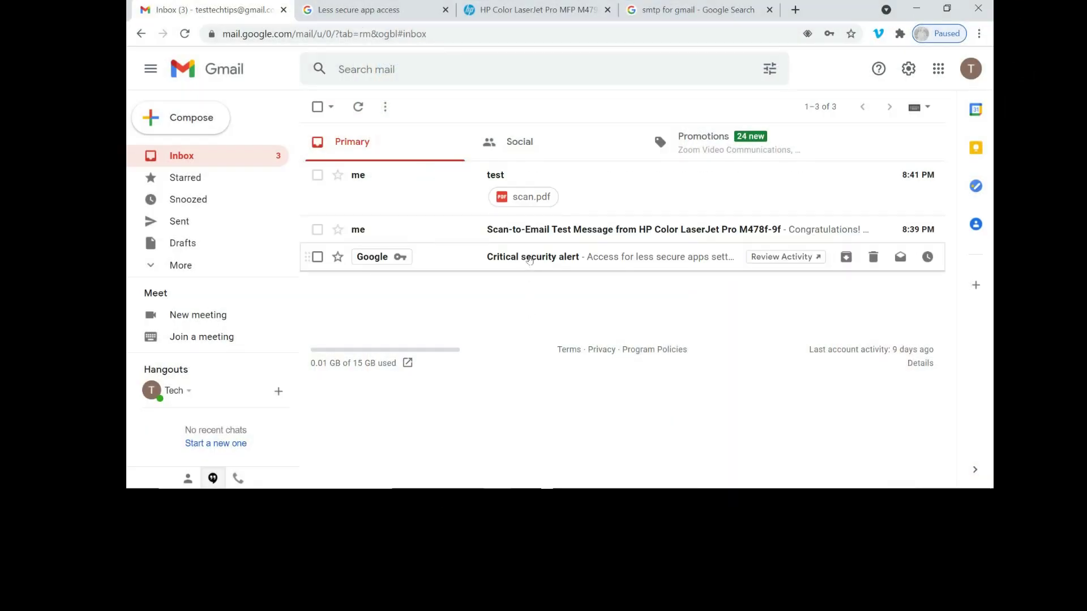
Read the critical security alert, return to the inbox, and preview the scan.pdf attachment.
{"action": "left_click", "coordinate": [529, 260]}
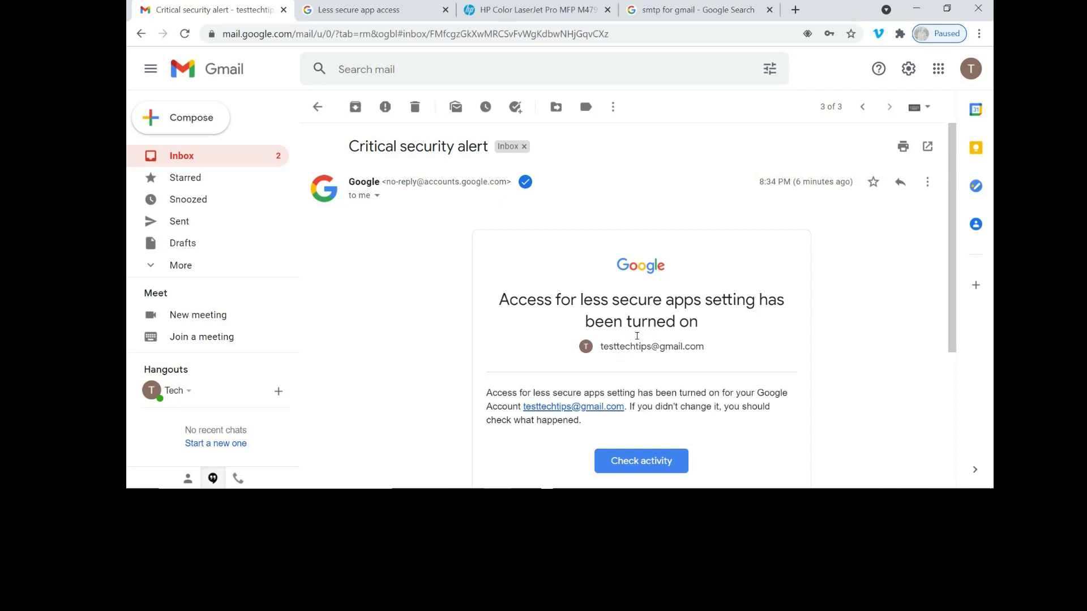
{"action": "left_click", "coordinate": [232, 156]}
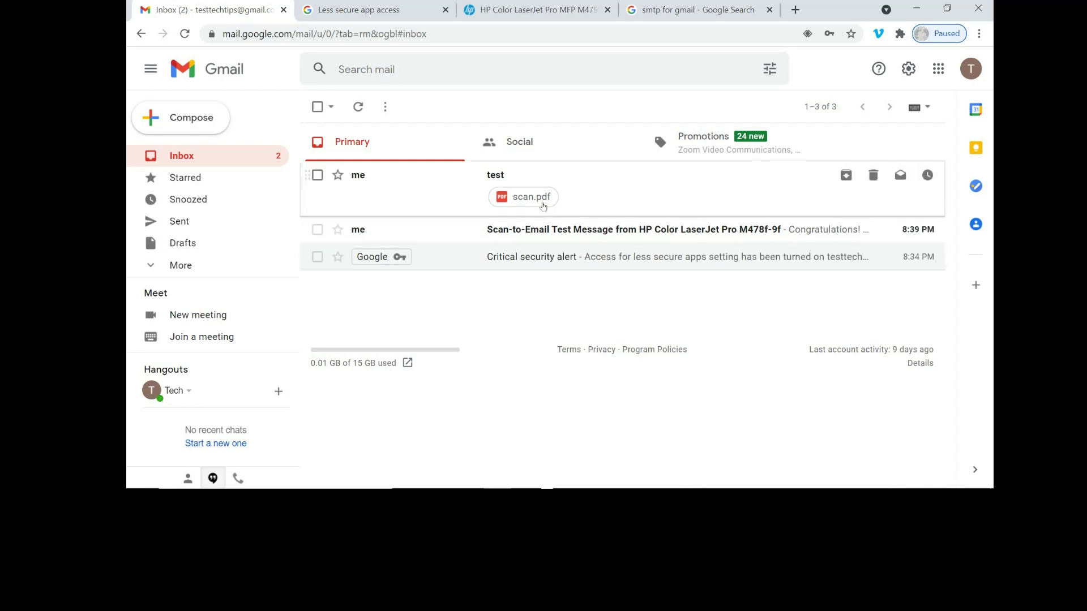
{"action": "left_click", "coordinate": [531, 196]}
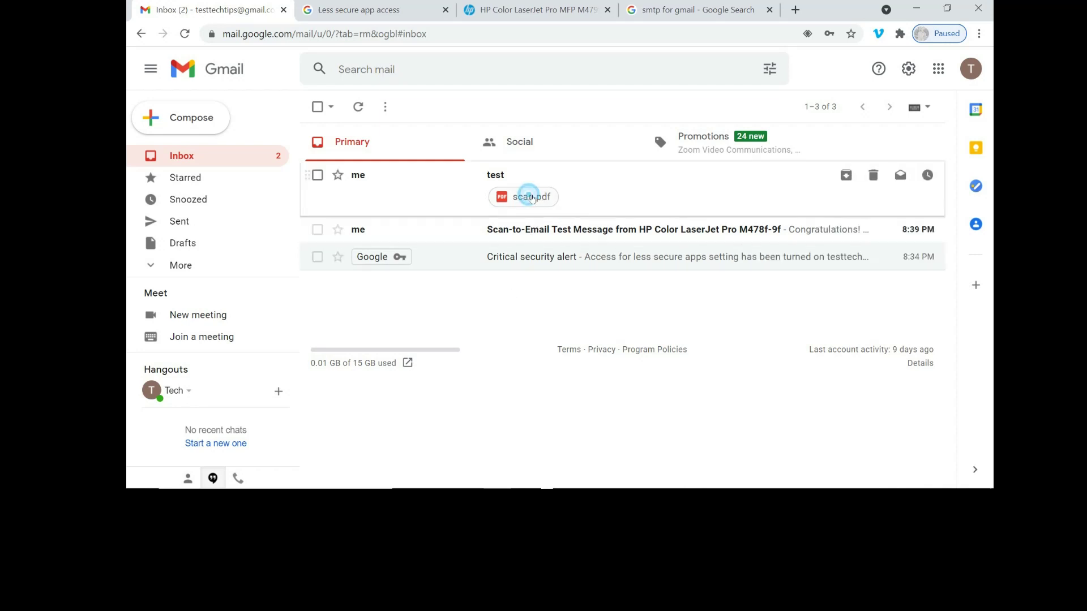